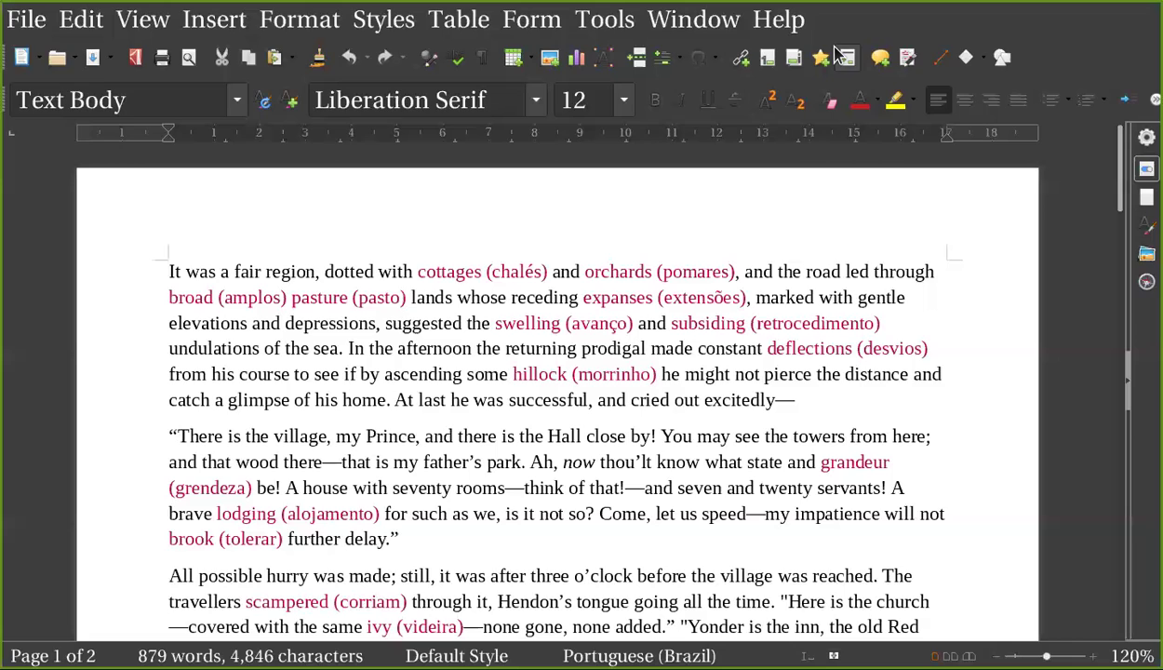
- Replace the 'e' in the gloss 'grendeza' with 'a' so it reads 'grandeza'
click(198, 478)
key(BackSpace)
text(a)
key(Right)
key(Right)
key(Right)
key(Right)
key(Right)
key(Right)
key(Right)
key(Right)
key(Right)
key(Right)
key(Right)
key(Right)
key(Right)
key(Right)
key(Right)
key(Right)
key(Right)
key(Right)
key(Right)
key(Right)
key(Right)
key(Right)
key(Right)
key(Right)
key(Right)
key(Right)
key(Right)
key(Right)
key(Right)
key(Right)
key(Right)
key(Right)
key(Right)
key(Right)
key(Right)
key(Right)
key(Right)
key(Right)
key(Right)
key(Right)
key(Right)
key(Right)
key(Right)
key(Right)
key(Right)
key(Right)
key(Right)
key(Right)
key(Right)
key(Right)
key(Right)
key(Right)
key(Right)
key(Right)
key(Right)
key(Right)
key(Right)
key(Right)
key(Right)
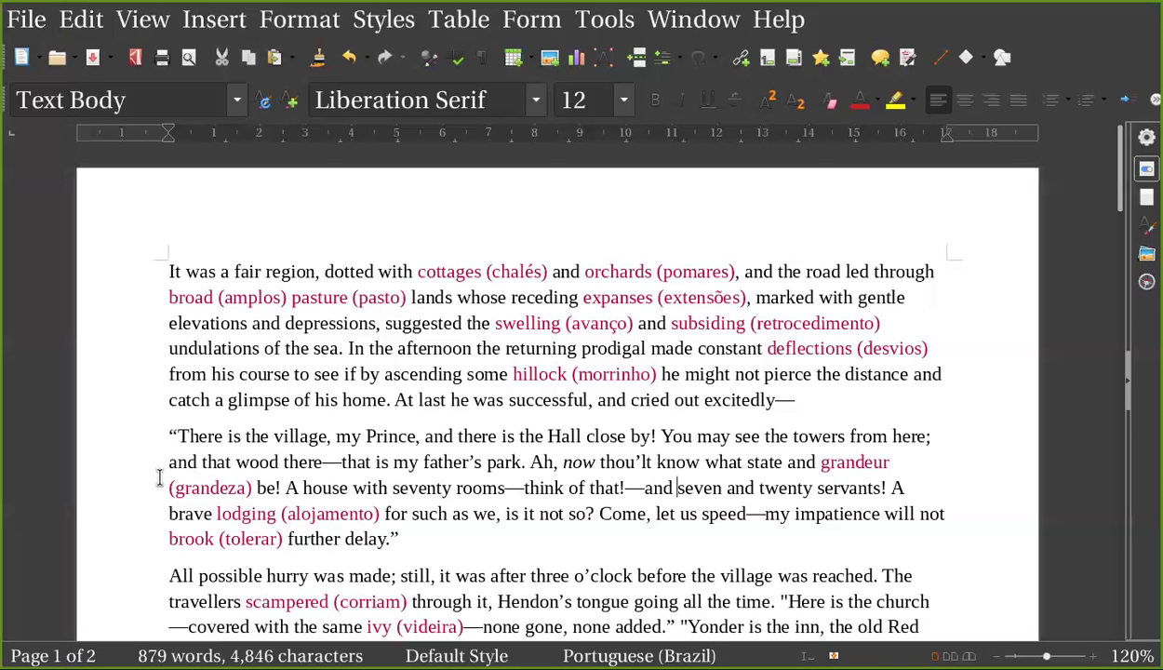
key(Right)
key(Right)
key(Right)
key(Right)
key(Right)
key(Right)
key(Right)
key(Right)
key(Right)
key(Right)
key(Right)
key(Right)
key(Right)
key(Right)
key(Right)
key(Right)
key(Right)
key(Right)
key(Right)
key(Right)
key(Right)
key(Right)
key(Right)
key(Right)
key(Right)
key(Right)
key(Right)
key(Right)
key(Right)
key(Right)
key(Right)
key(Right)
key(Right)
key(Right)
key(Right)
key(Right)
key(Right)
key(Right)
key(Right)
key(Right)
key(Right)
key(Right)
key(Right)
key(Right)
key(Right)
key(Right)
key(Right)
key(Right)
key(Right)
key(Right)
key(Right)
key(Right)
key(Right)
key(Right)
key(Right)
key(Right)
key(Right)
key(Right)
key(Right)
key(Right)
key(Right)
key(Right)
key(Right)
key(Right)
key(Right)
key(Right)
key(Right)
key(Right)
key(Right)
key(Right)
key(Right)
key(Right)
key(Right)
key(Right)
key(Right)
key(Right)
key(Right)
key(Right)
key(Right)
key(Right)
key(Right)
key(Right)
key(Right)
key(Right)
key(Right)
key(Right)
key(Right)
key(Right)
key(Right)
key(Right)
key(Right)
key(Right)
key(Right)
key(Right)
key(Right)
key(Right)
key(Right)
key(Right)
key(Right)
key(Right)
key(Right)
key(Right)
key(Right)
key(Right)
key(Right)
key(Right)
key(Right)
key(Right)
key(Right)
key(Right)
key(Right)
key(Right)
key(Right)
key(Right)
key(Right)
key(Right)
key(Right)
key(Right)
key(Right)
key(Right)
- Scroll down to the 'All possible hurry…' paragraph and save the document with Ctrl+S
scroll(317, 410, down, 6)
scroll(313, 415, down, 1)
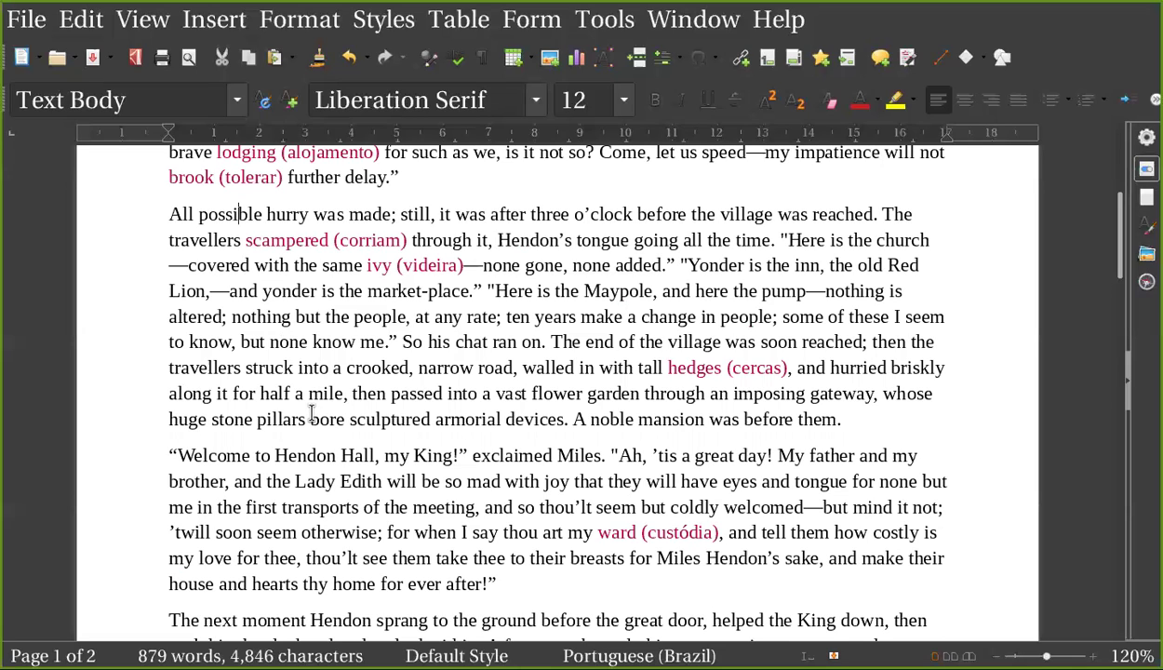
key(ctrl+s)
key(Right)
key(Right)
key(Right)
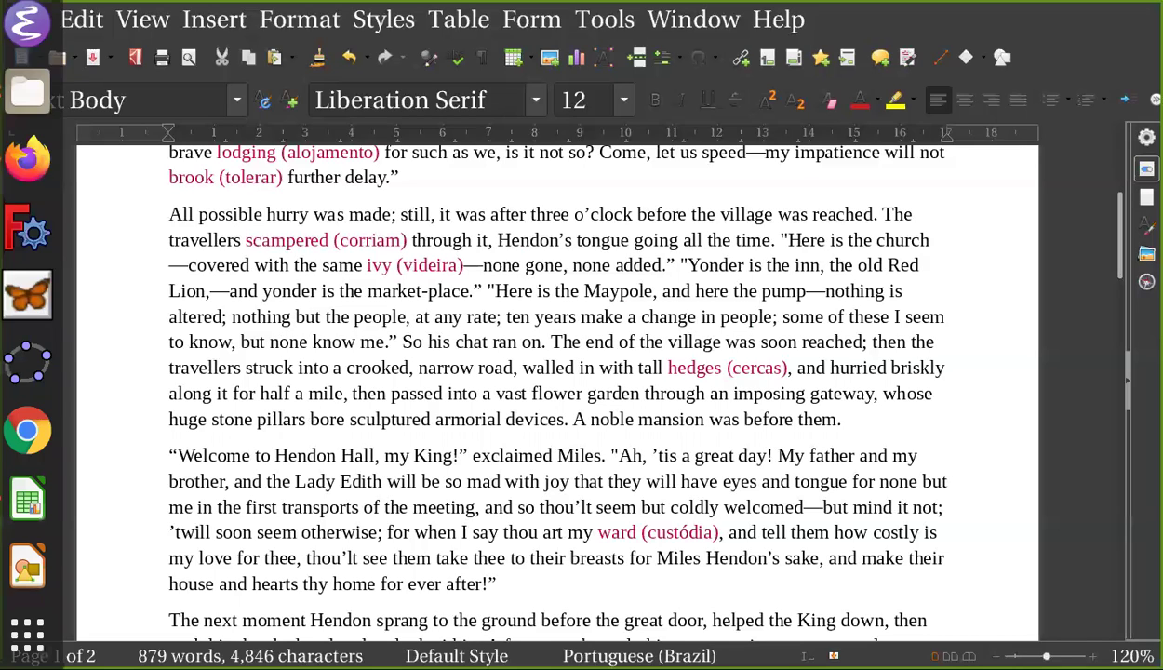
- Select the word 'rate' in the 'All possible hurry…' paragraph, then return to the story window
drag(345, 368, 526, 321)
double_click(480, 318)
key(alt+Tab)
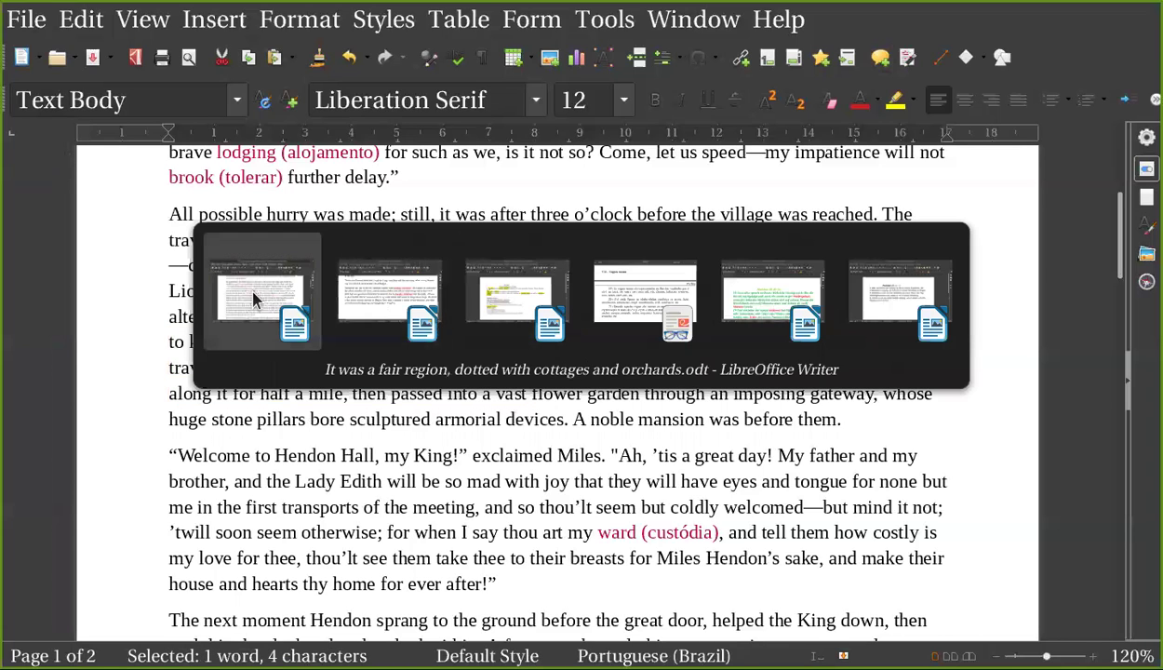
click(250, 288)
key(super)
click(270, 305)
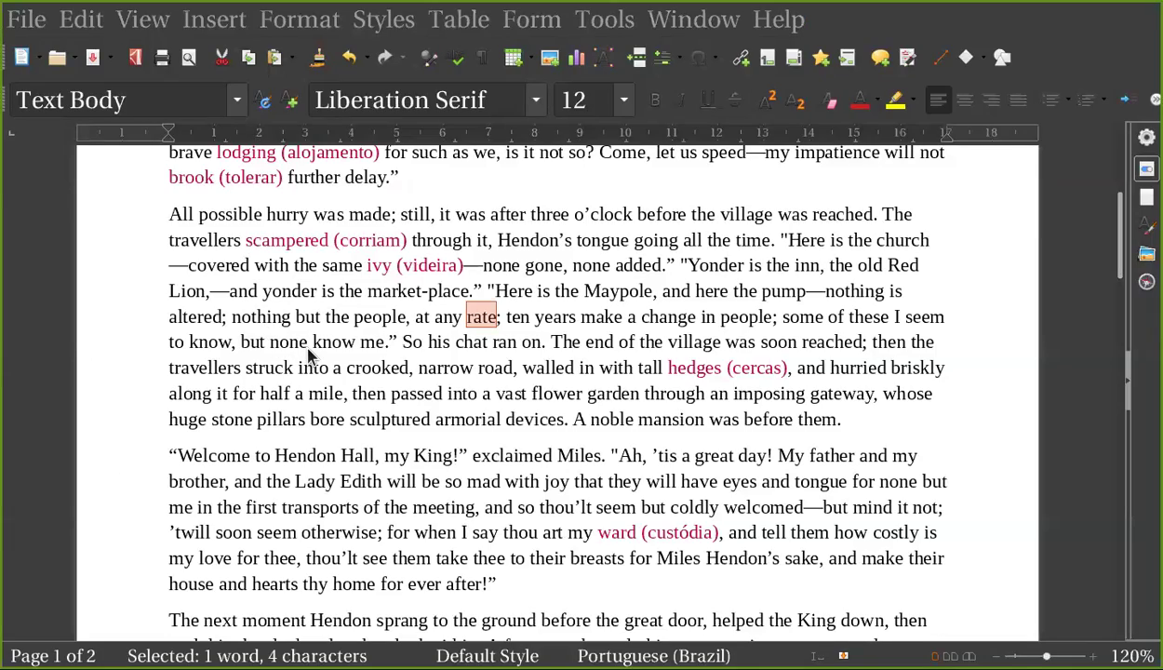
- Return to the story window and select the word 'imposing'
key(super)
click(556, 327)
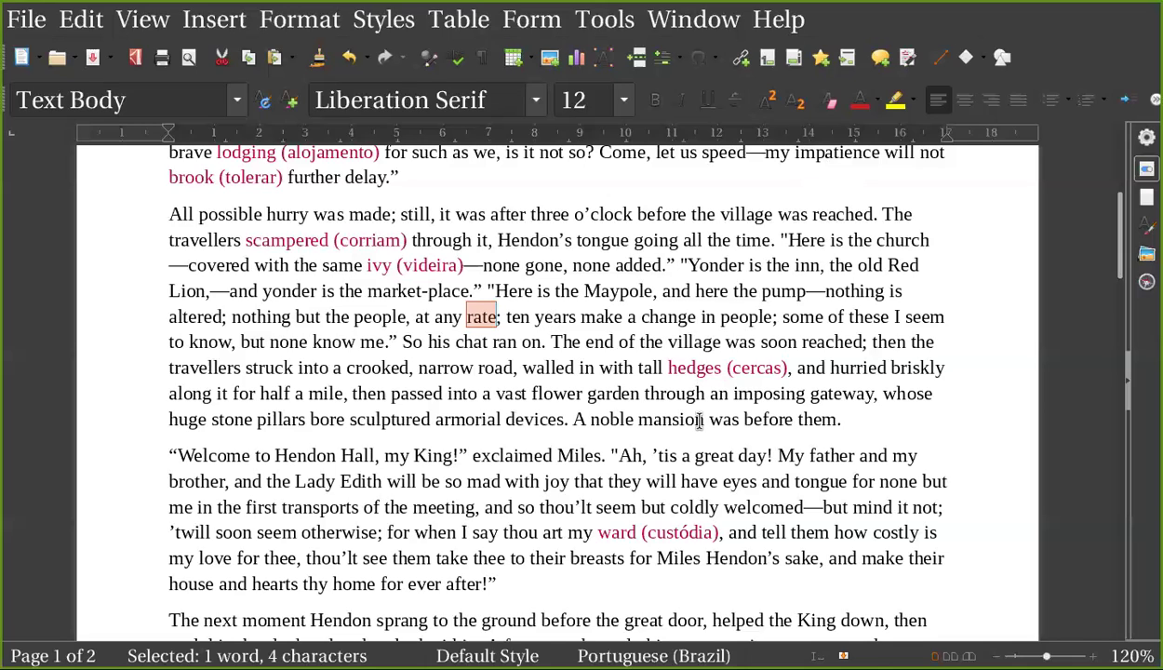
double_click(773, 391)
- Select the word 'devices' in the flower-garden gateway paragraph and return to the story window
key(super)
key(super)
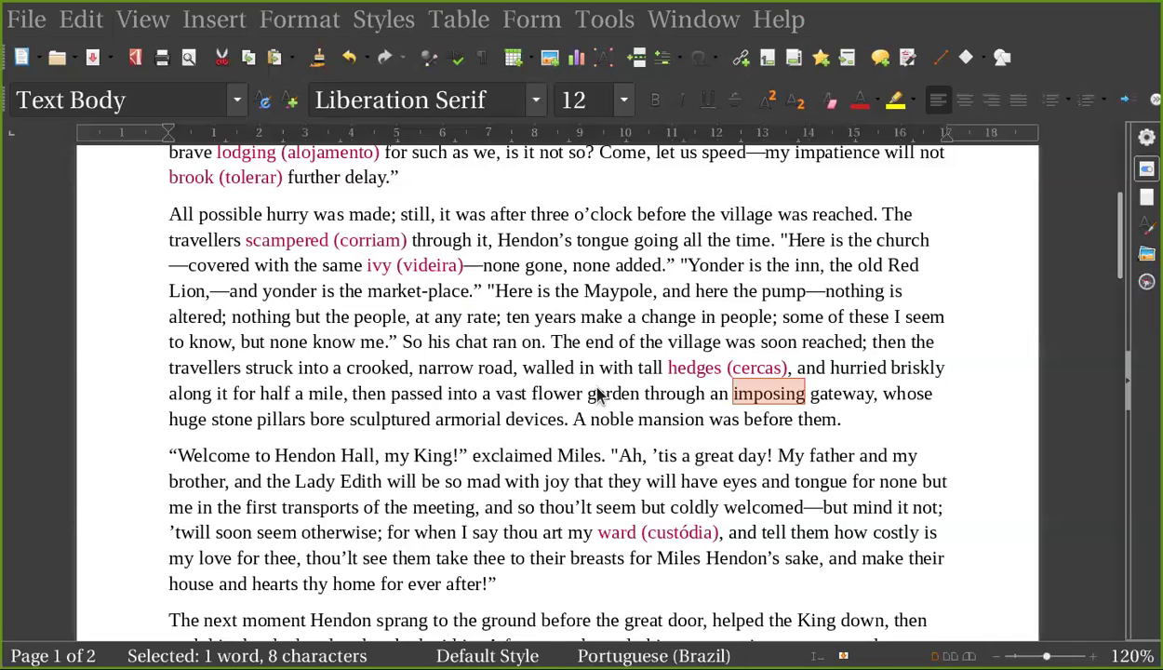
key(super)
click(604, 309)
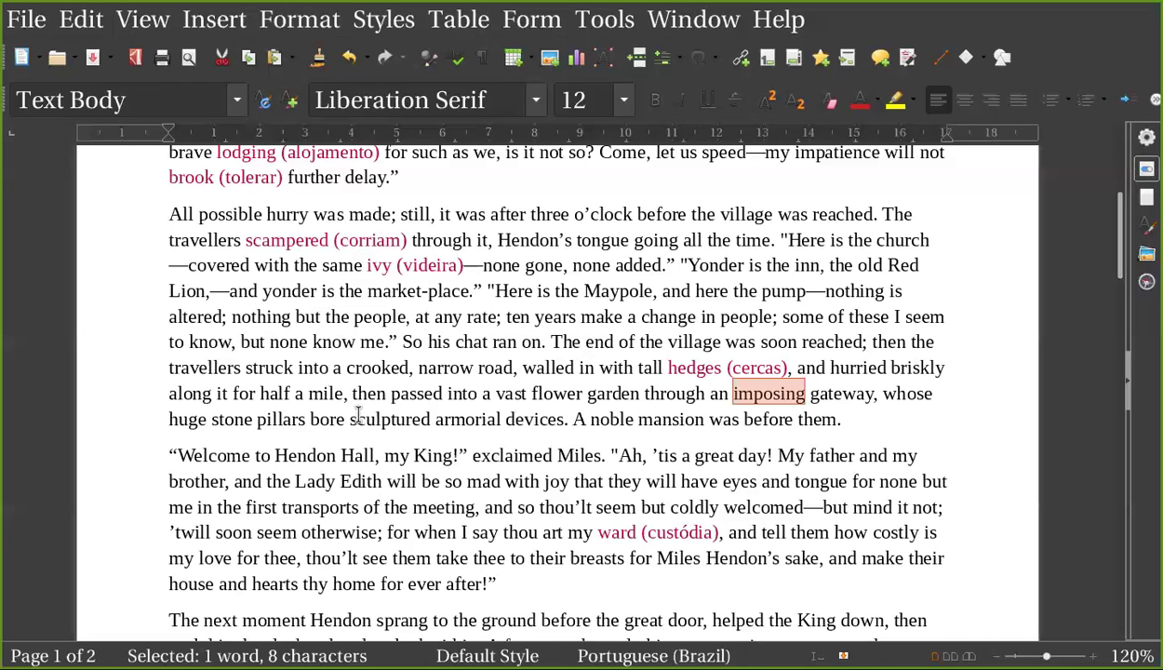
double_click(540, 419)
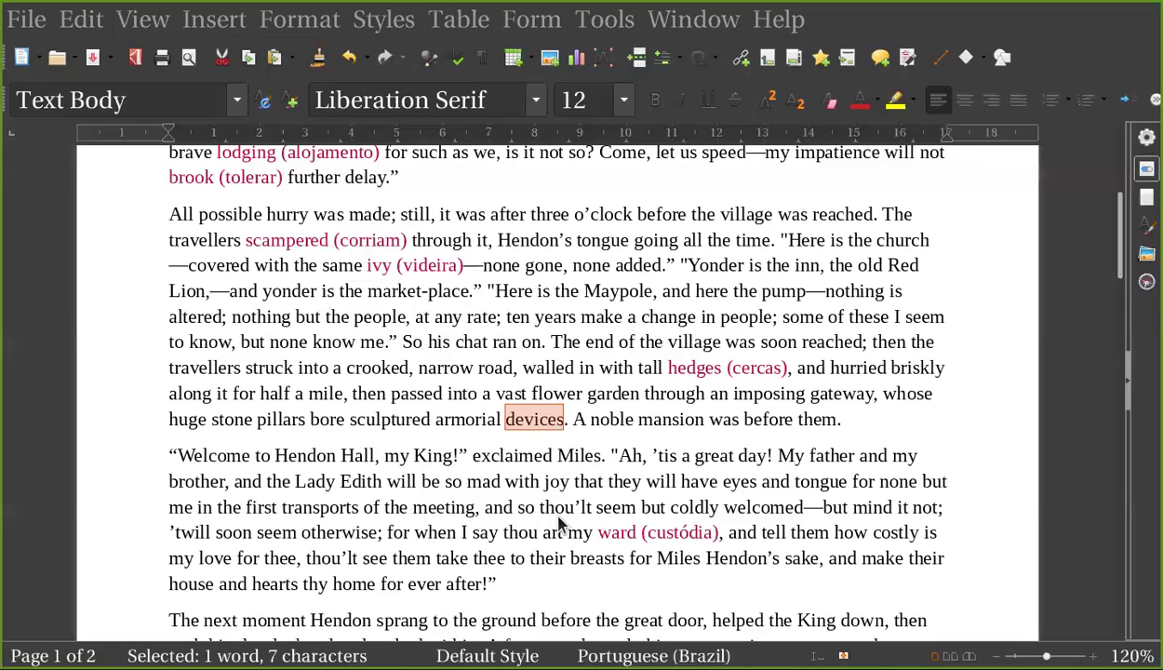
key(super)
click(512, 287)
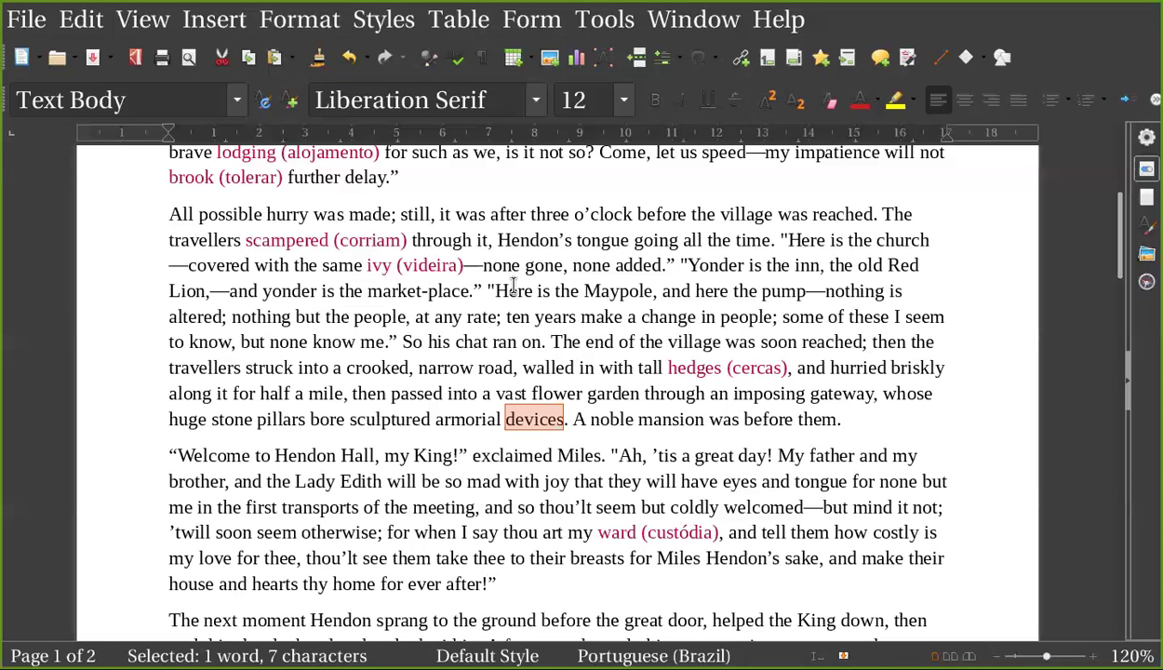
- Place the cursor right after 'fire of logs.', where the story should end
scroll(512, 372, down, 2)
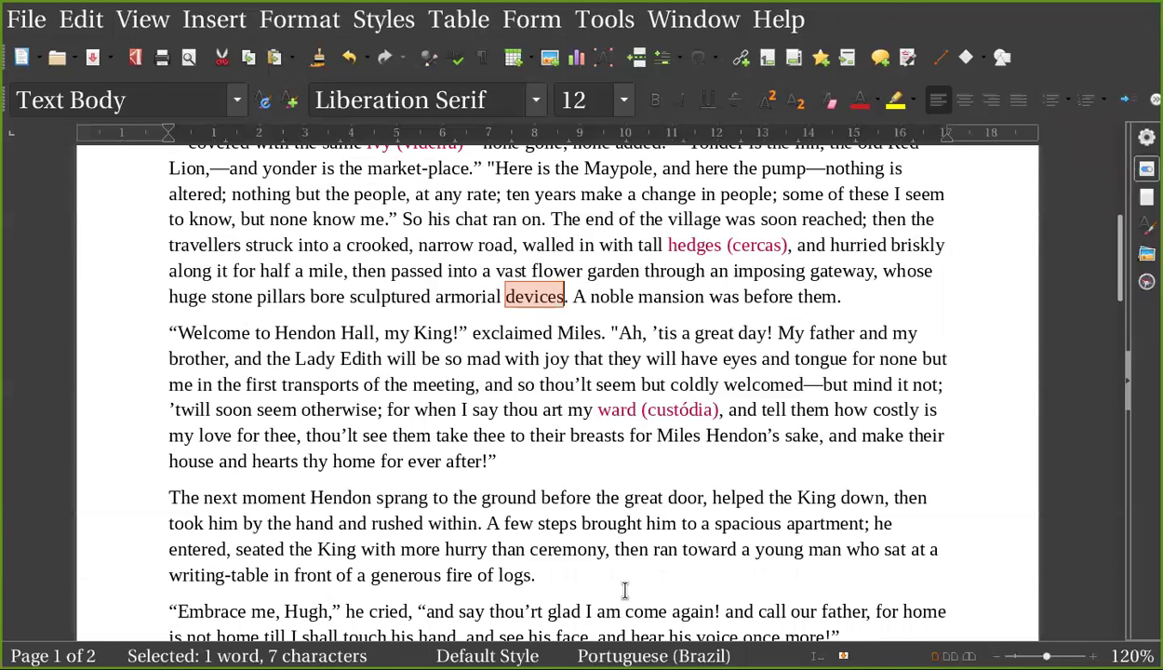
click(573, 579)
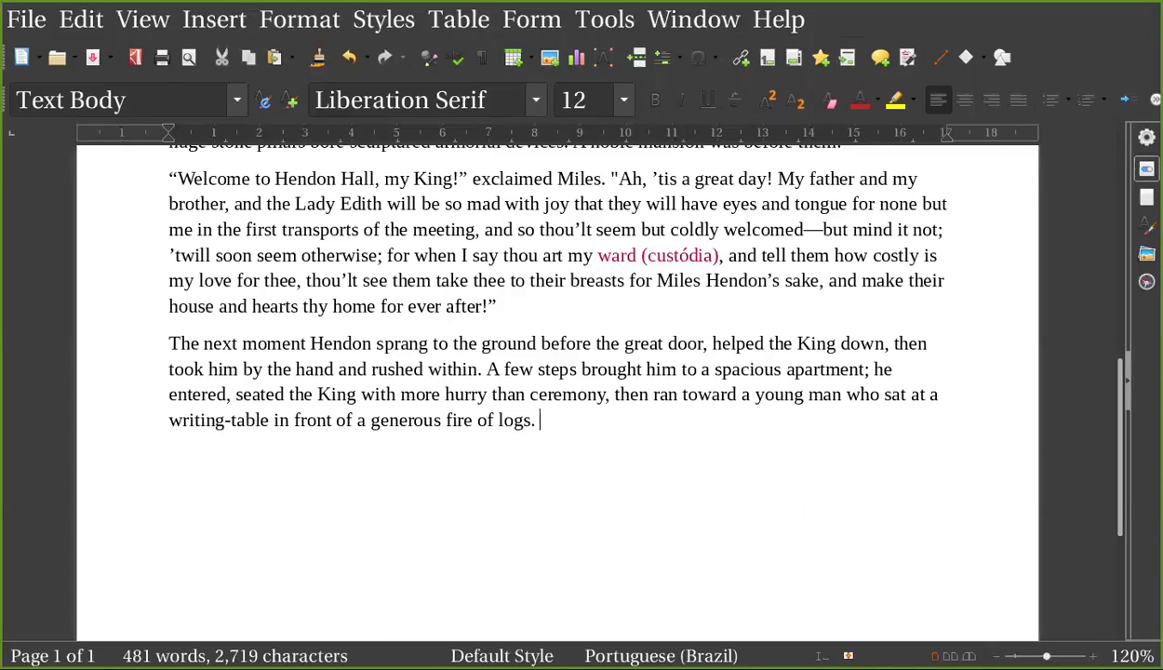
- Select the five lines from 'brother,' through 'for ever after!'
click(541, 304)
drag(541, 304, 56, 201)
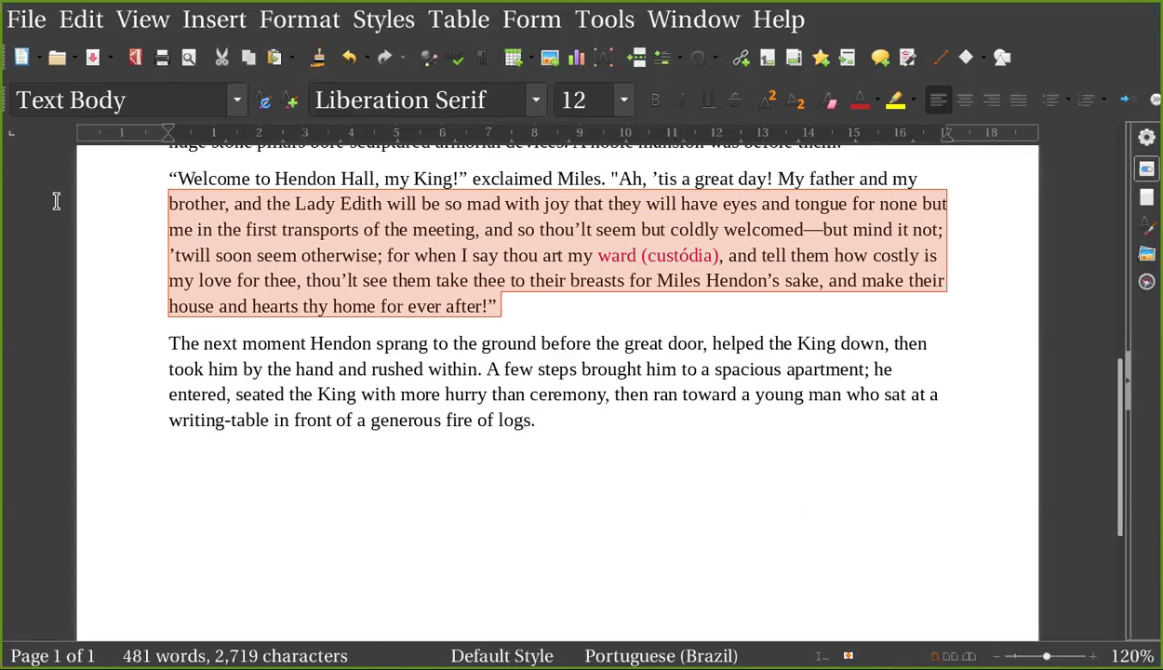